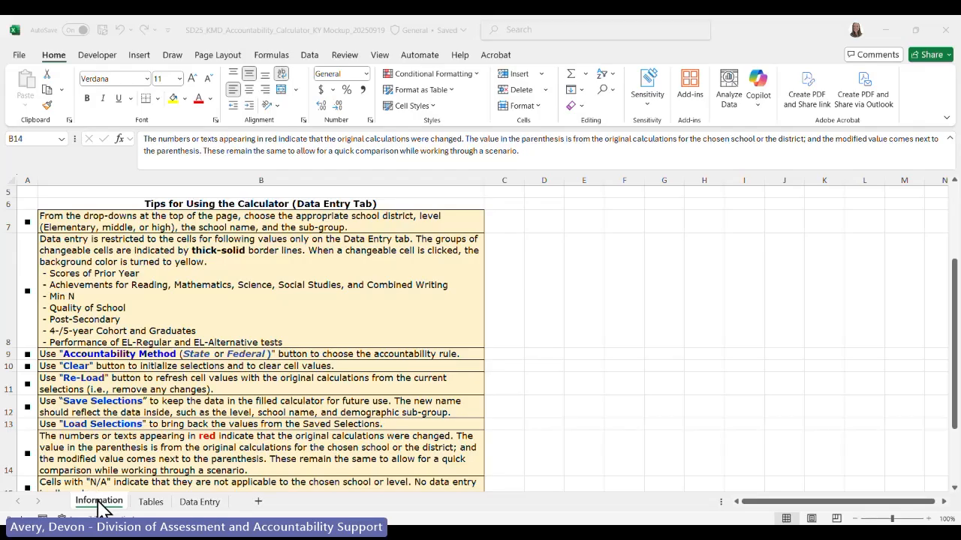
# Step: Review the English Language Progress value tables on the Tables sheet, and return to the Data Entry sheet
pyautogui.click(153, 503)
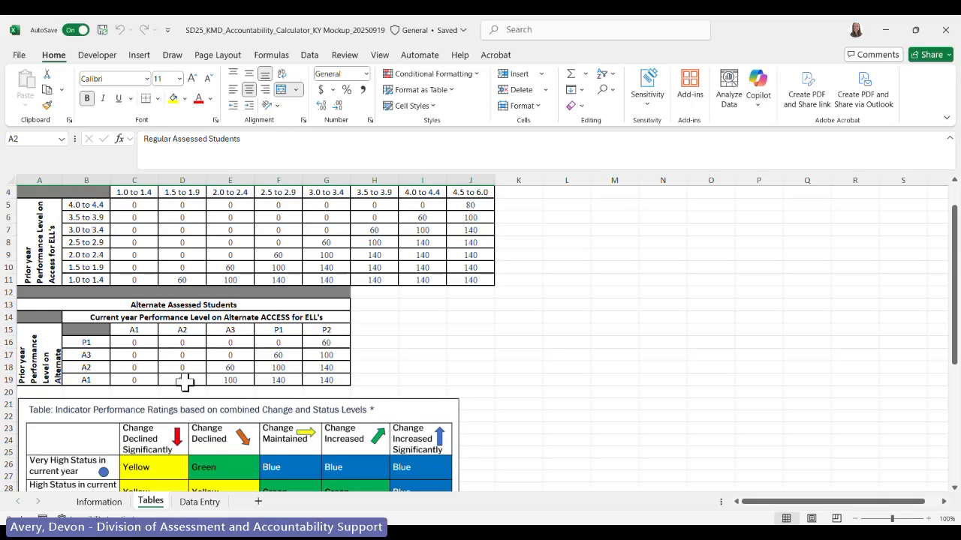
pyautogui.scroll(1, 184, 381)
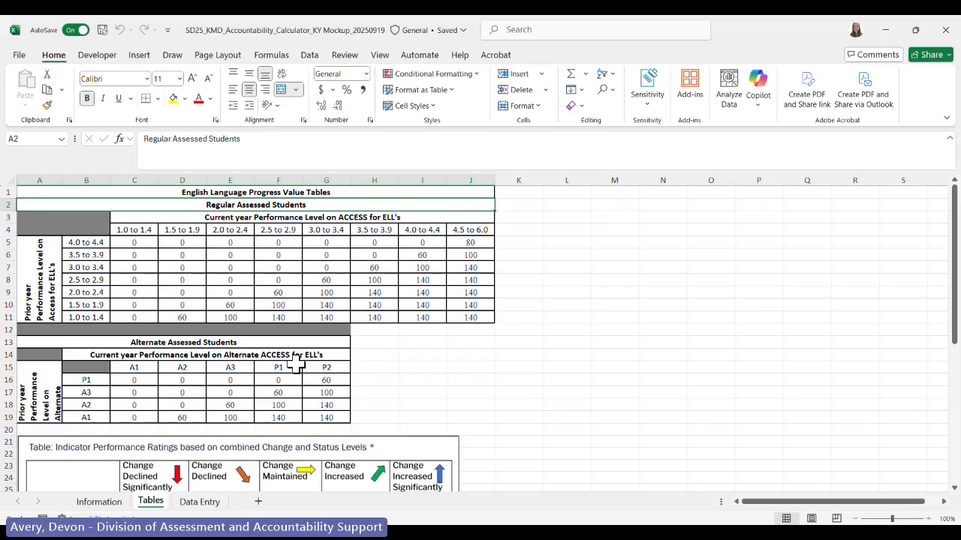
pyautogui.click(207, 502)
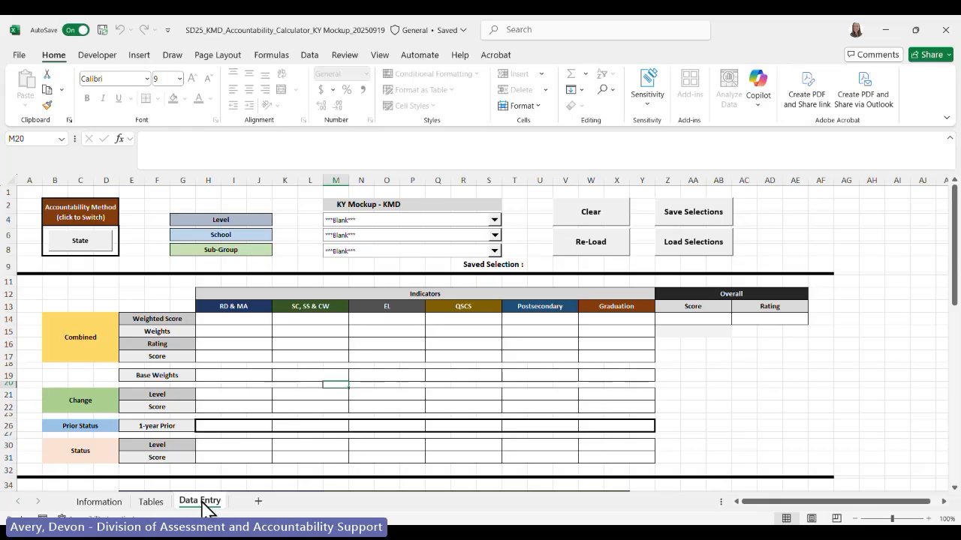
# Step: Switch the accountability method between State and Federal to compare both layouts, finishing on State
pyautogui.click(93, 247)
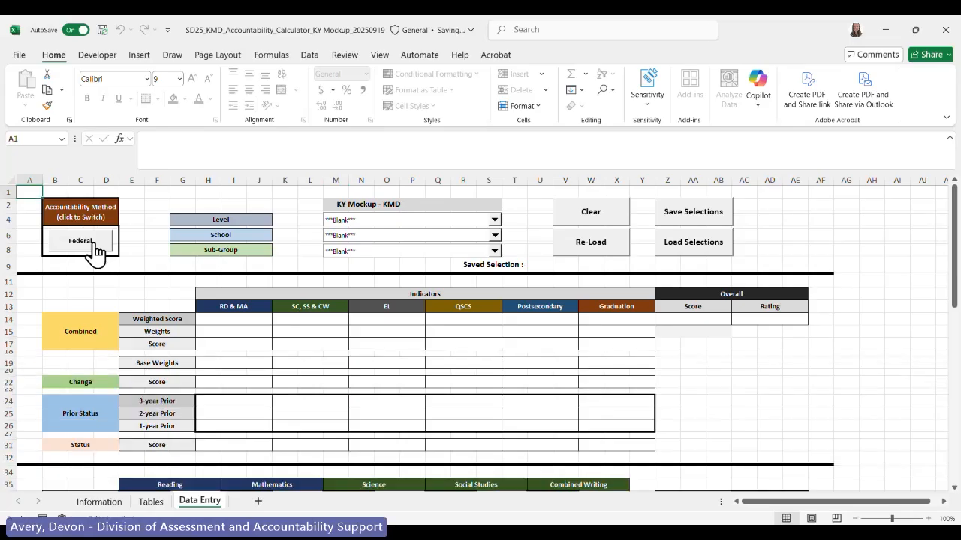
pyautogui.click(94, 248)
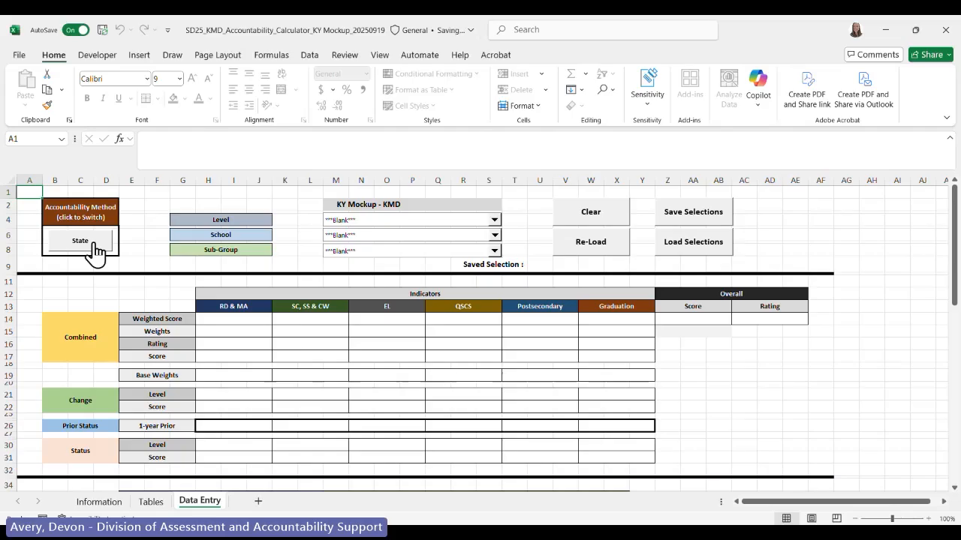
pyautogui.click(92, 241)
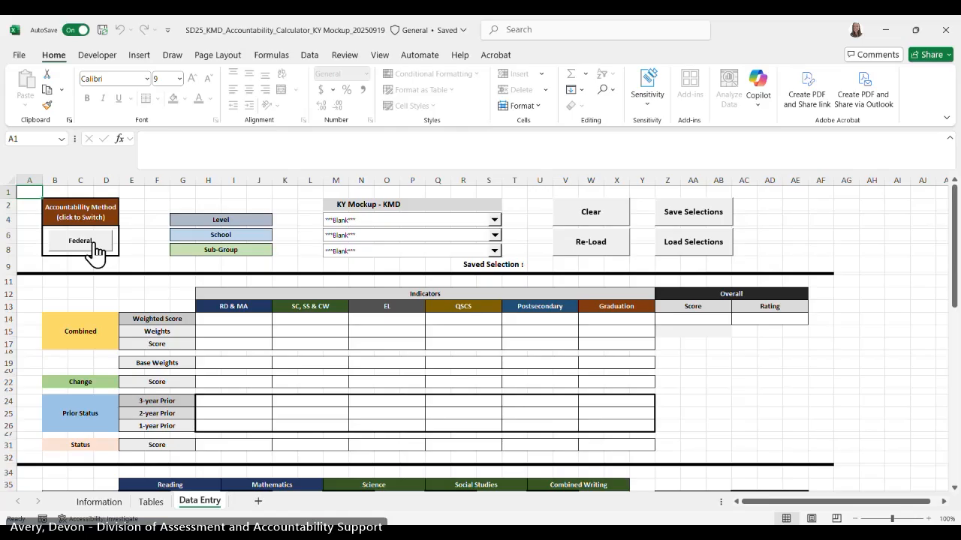
pyautogui.click(94, 243)
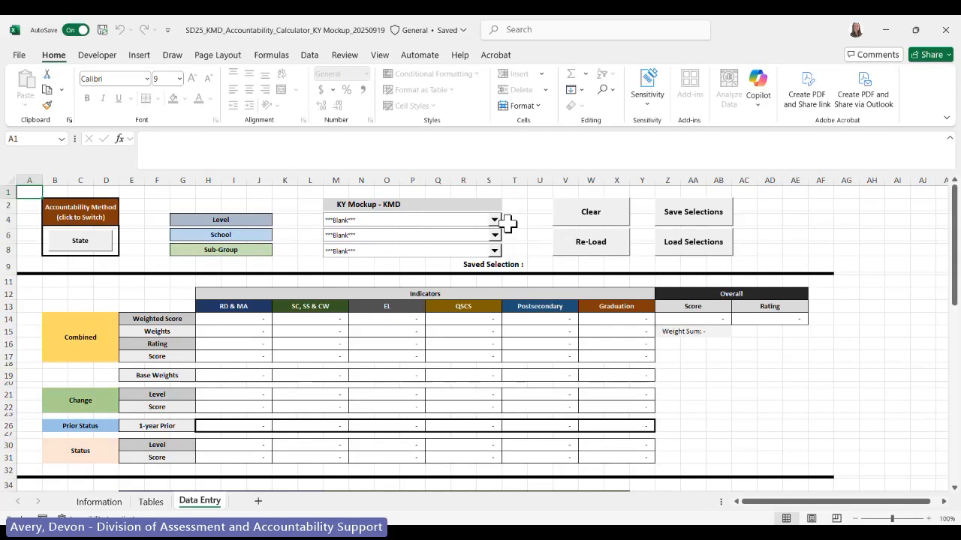
# Step: Choose the Middle level and the school "Sample 05 Middle School (A1) - KMD"
pyautogui.click(494, 221)
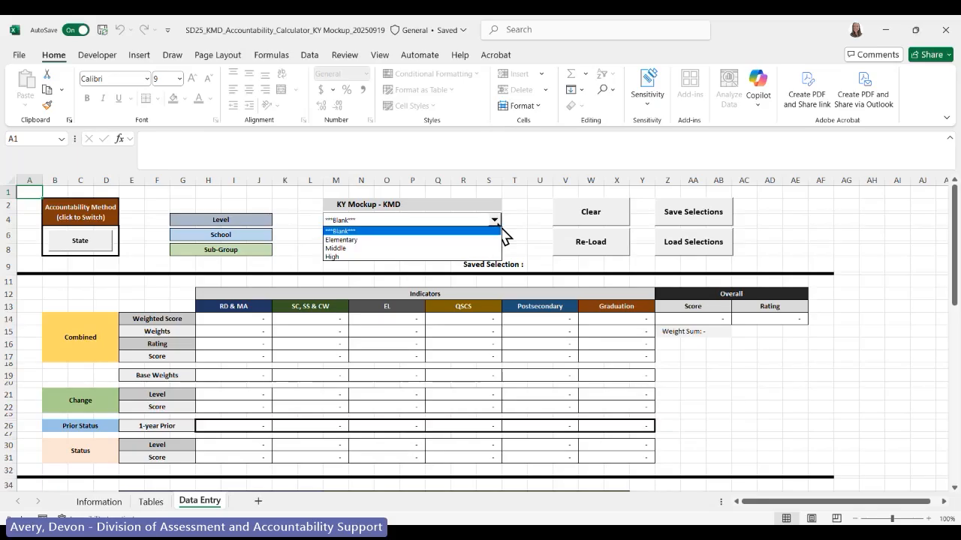
pyautogui.click(417, 248)
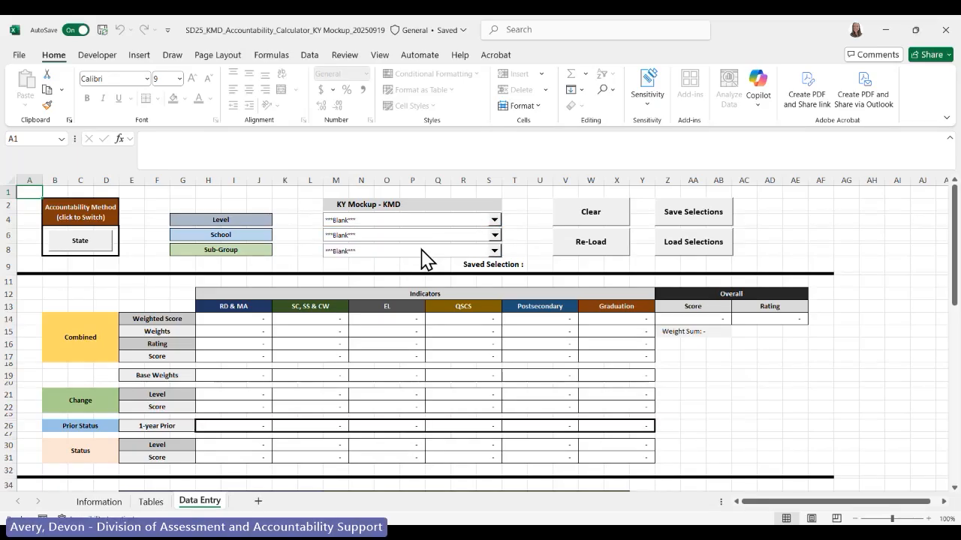
pyautogui.click(477, 236)
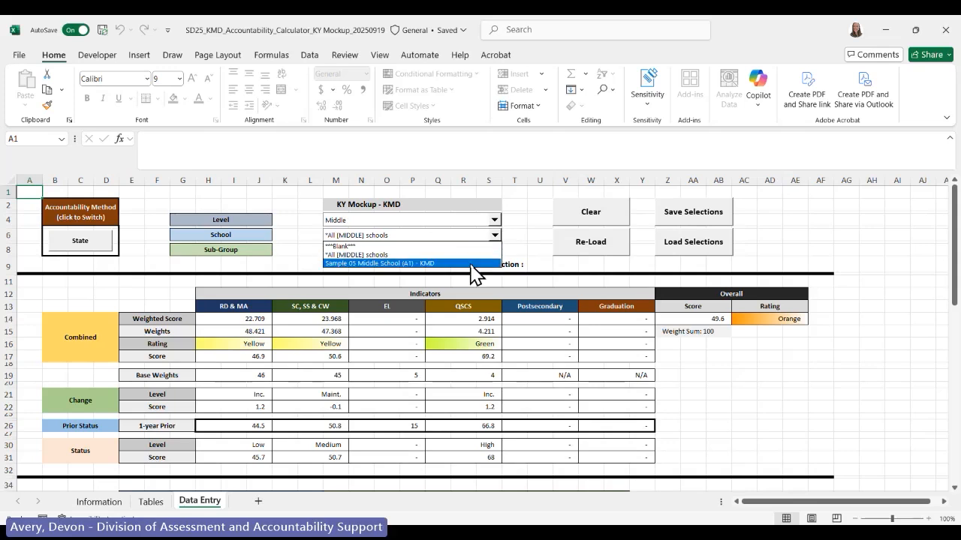
pyautogui.click(471, 264)
# Step: Set the sub-group to White, and reset it to Blank
pyautogui.click(480, 251)
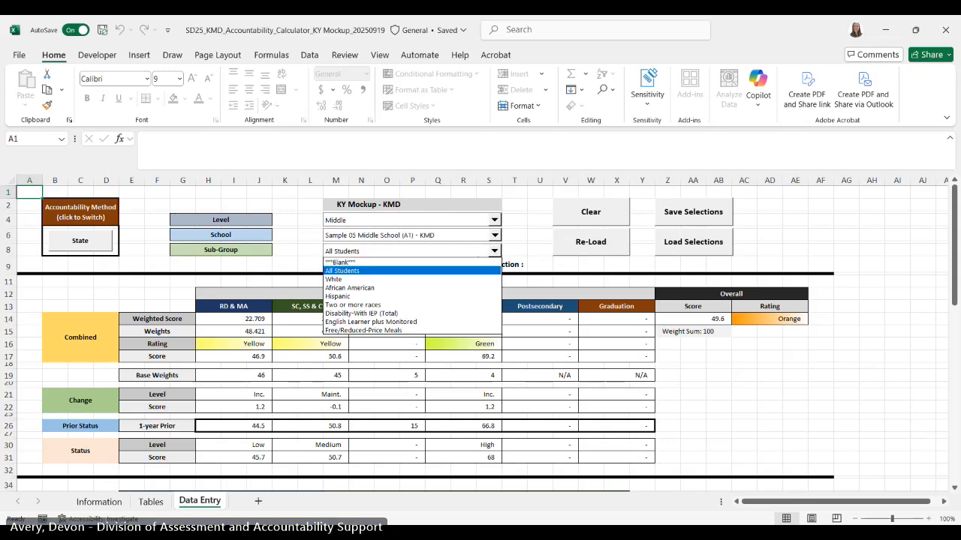
pyautogui.click(477, 280)
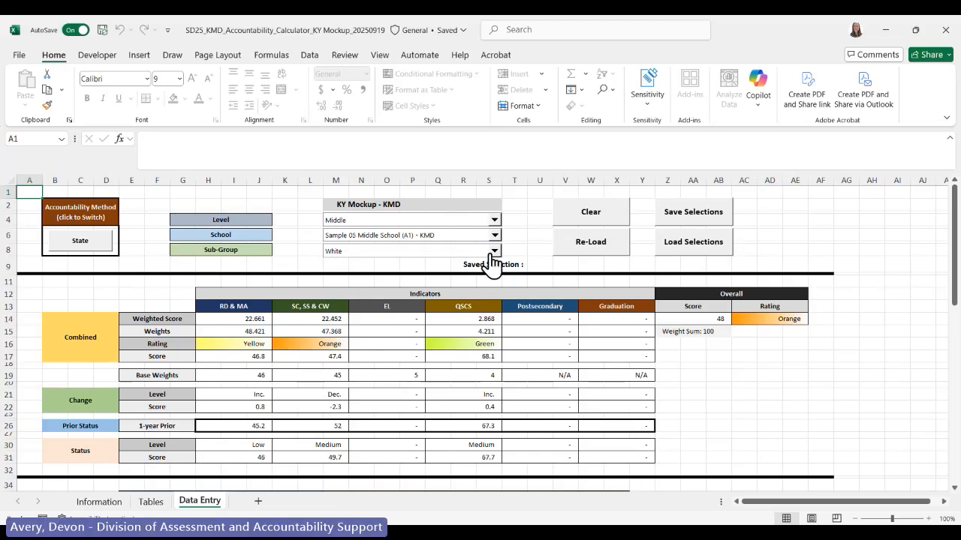
pyautogui.click(493, 252)
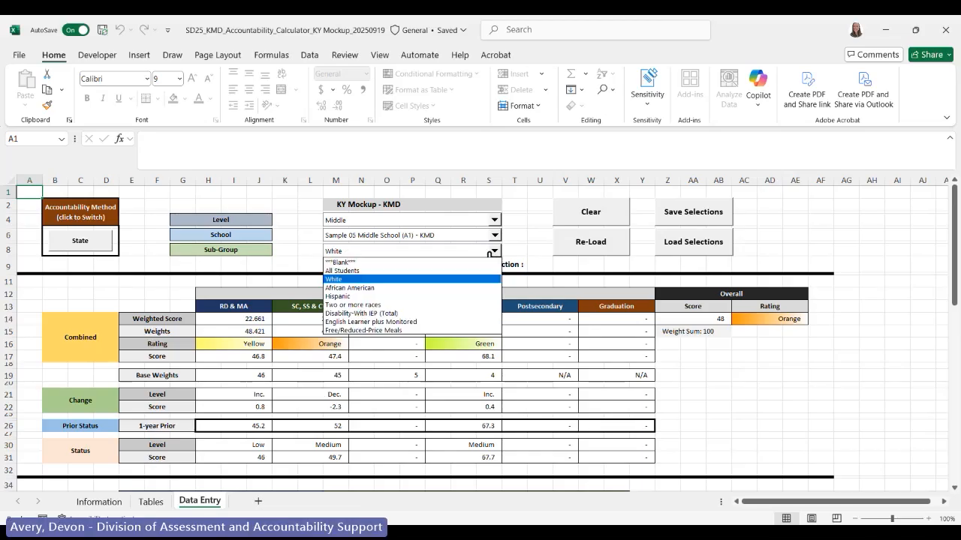
pyautogui.click(437, 262)
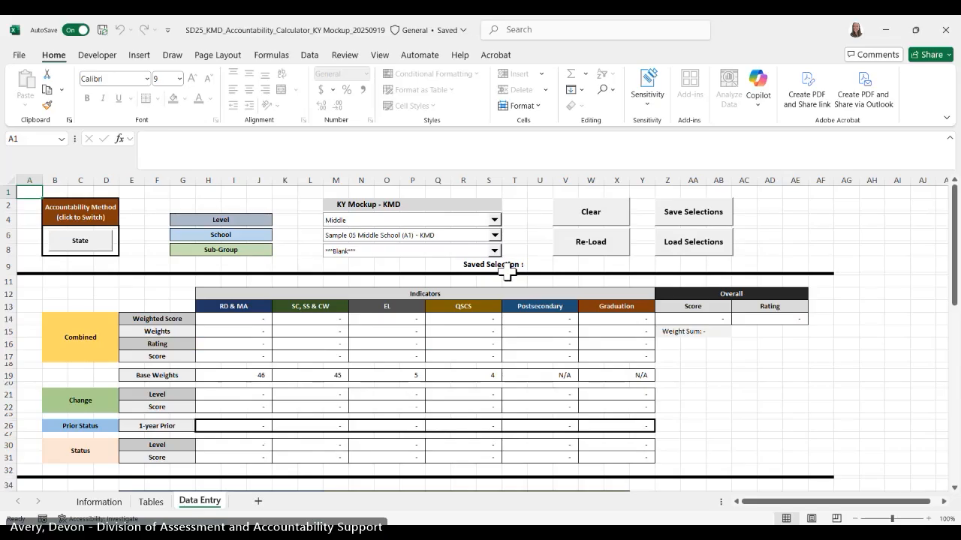
# Step: Examine the editable cells of the Data Entry sheet, from prior status and Min N to the EL-Regular tables
pyautogui.scroll(-4, 507, 268)
pyautogui.scroll(-1, 507, 271)
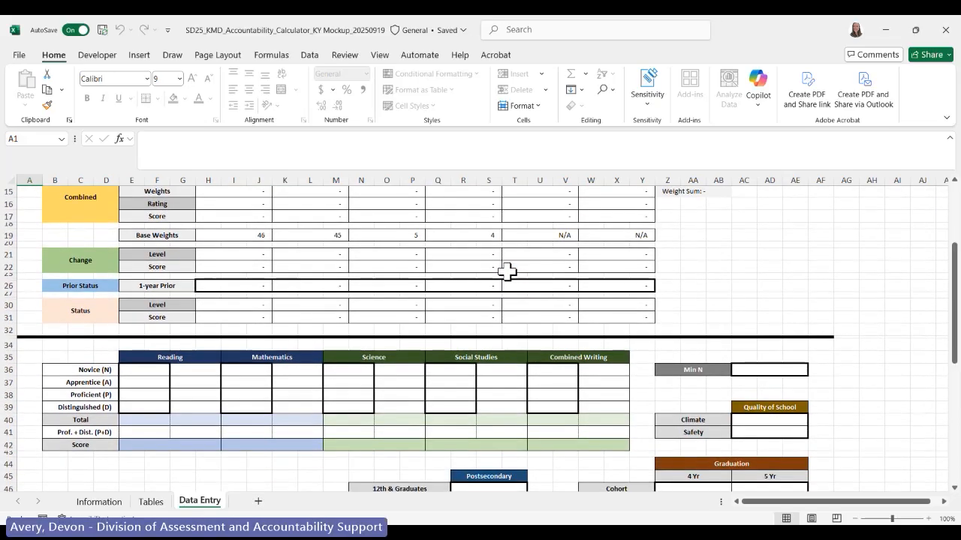
pyautogui.click(256, 280)
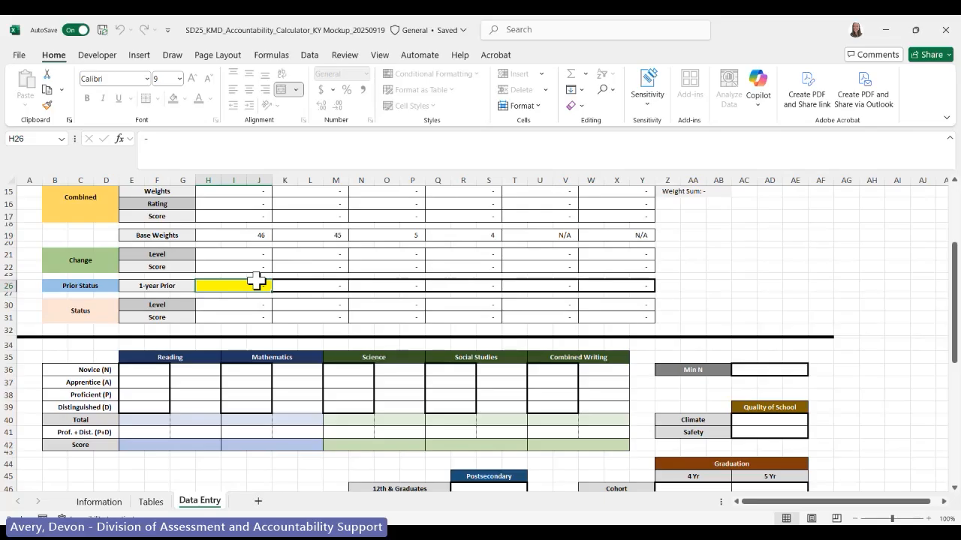
pyautogui.scroll(-3, 256, 279)
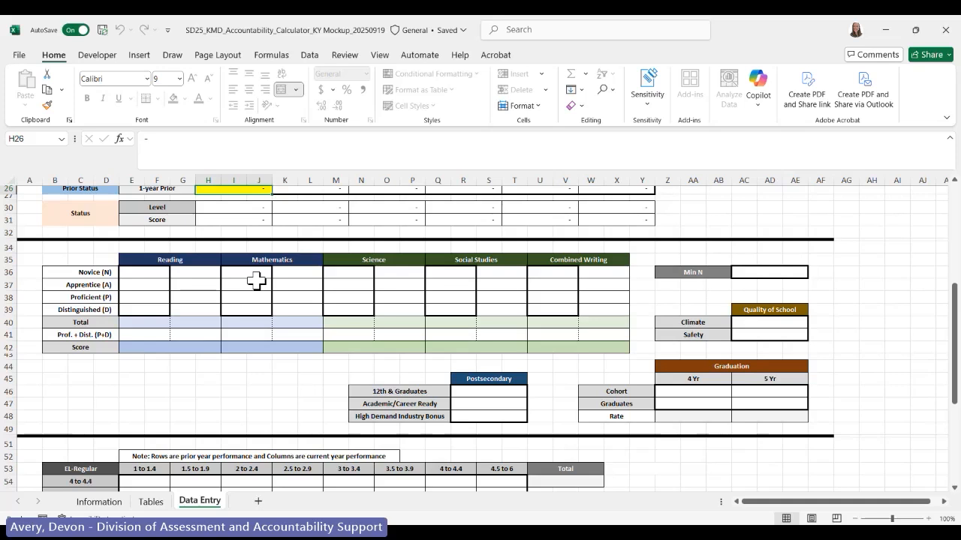
pyautogui.click(795, 272)
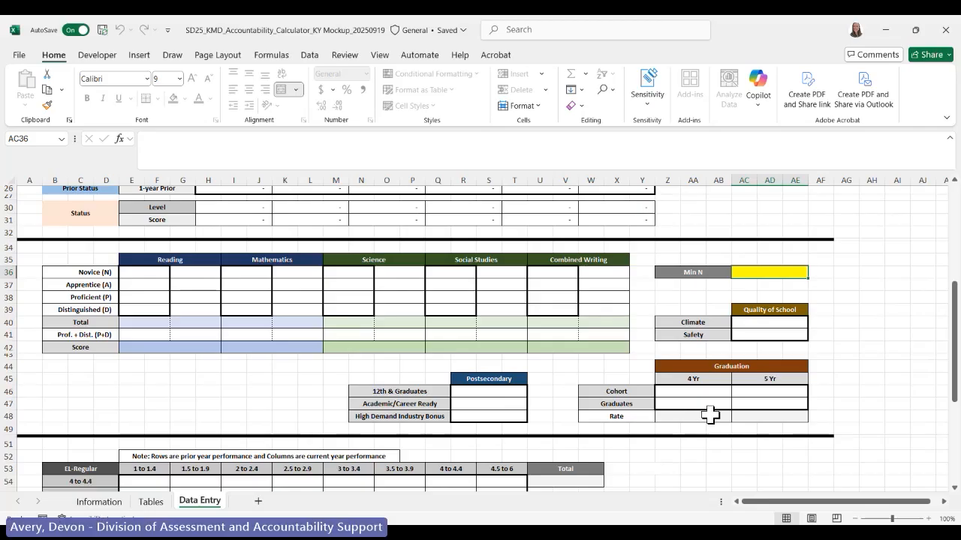
pyautogui.scroll(-4, 617, 387)
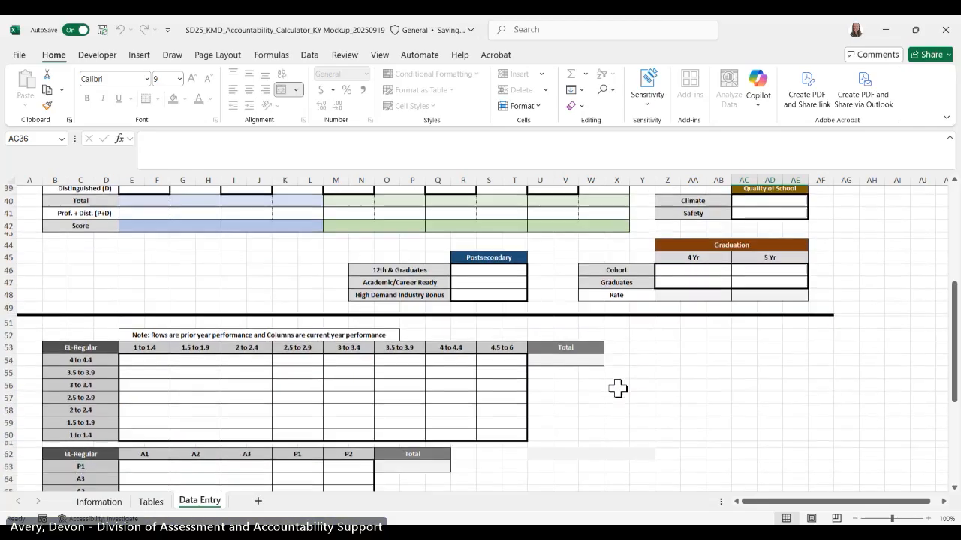
pyautogui.scroll(-1, 617, 387)
pyautogui.scroll(-1, 617, 388)
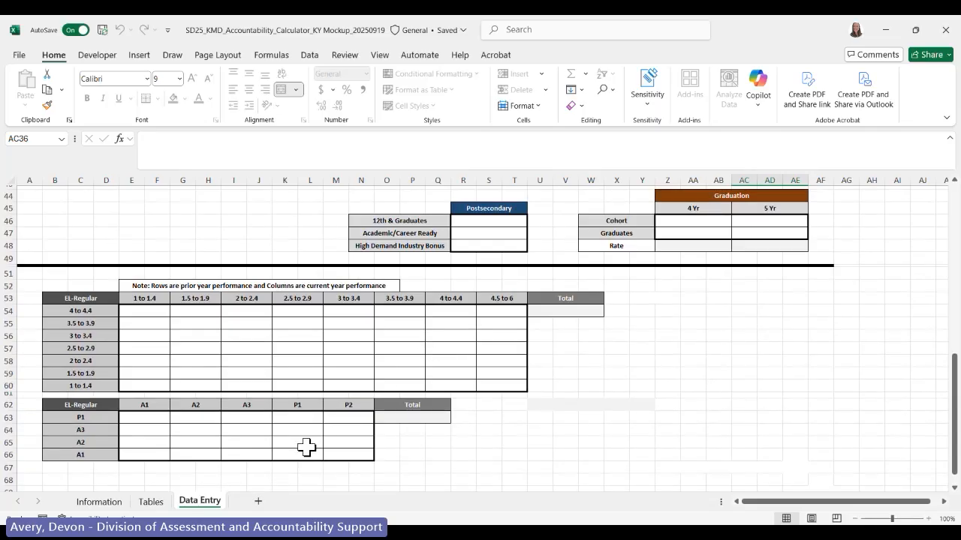
pyautogui.scroll(14, 306, 447)
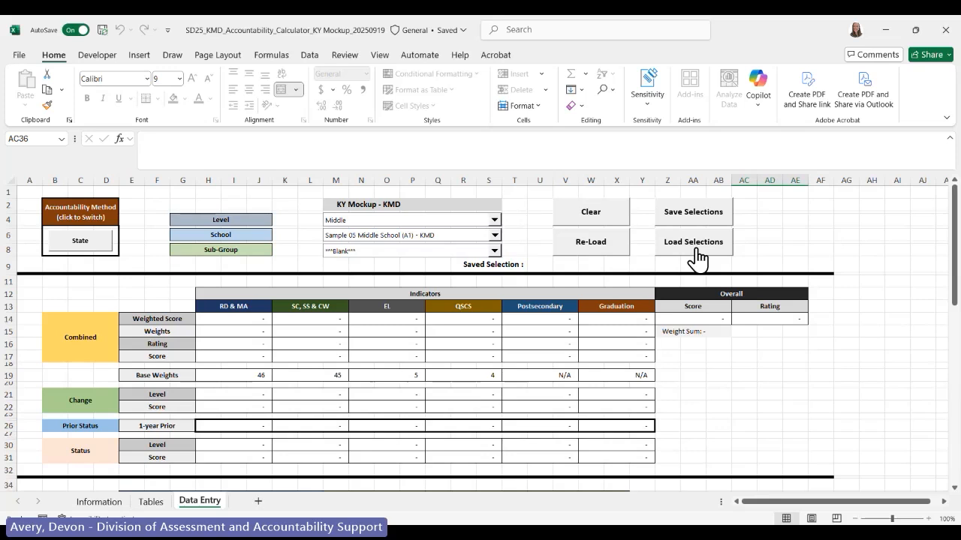
# Step: Select all middle schools and set the 1-year prior status score for RD & MA to 50.0
pyautogui.click(493, 235)
pyautogui.click(473, 255)
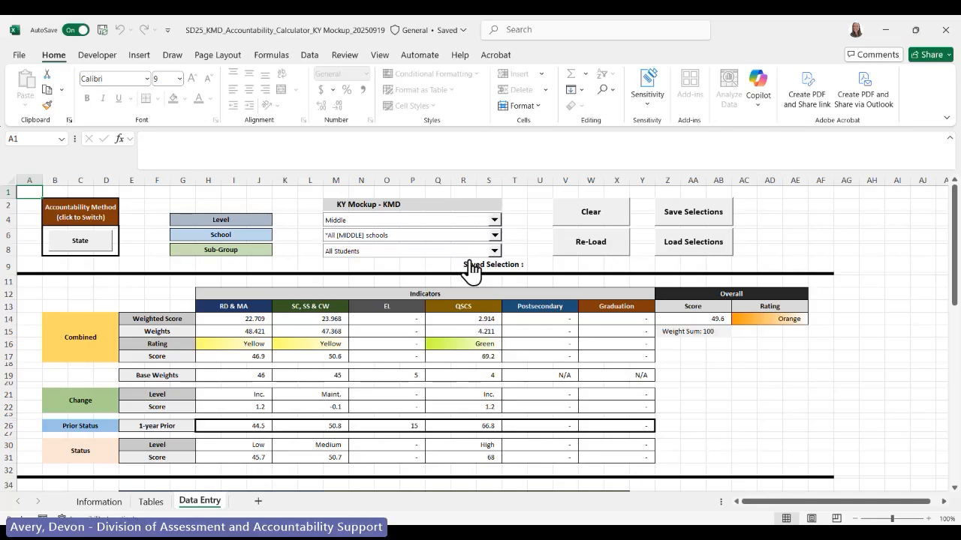
pyautogui.scroll(-1, 437, 325)
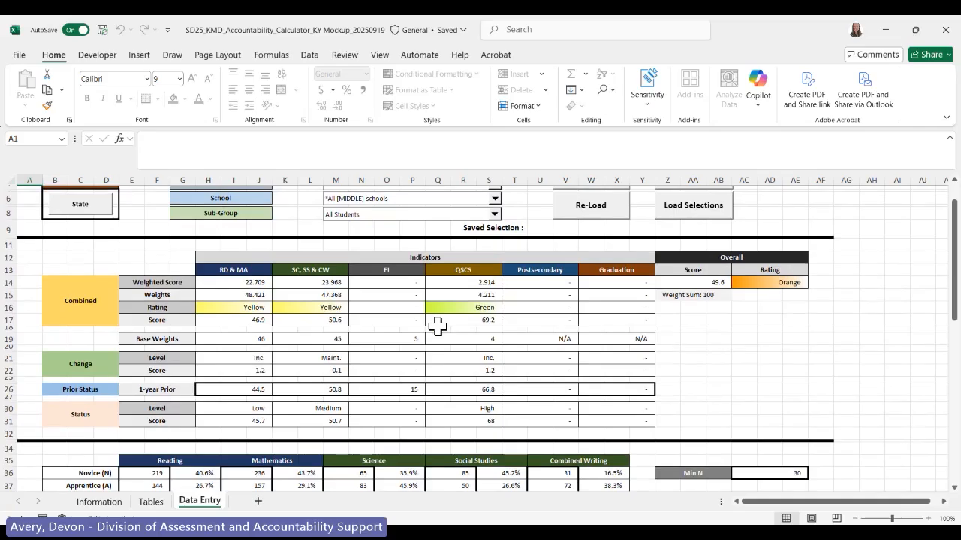
pyautogui.scroll(-1, 437, 325)
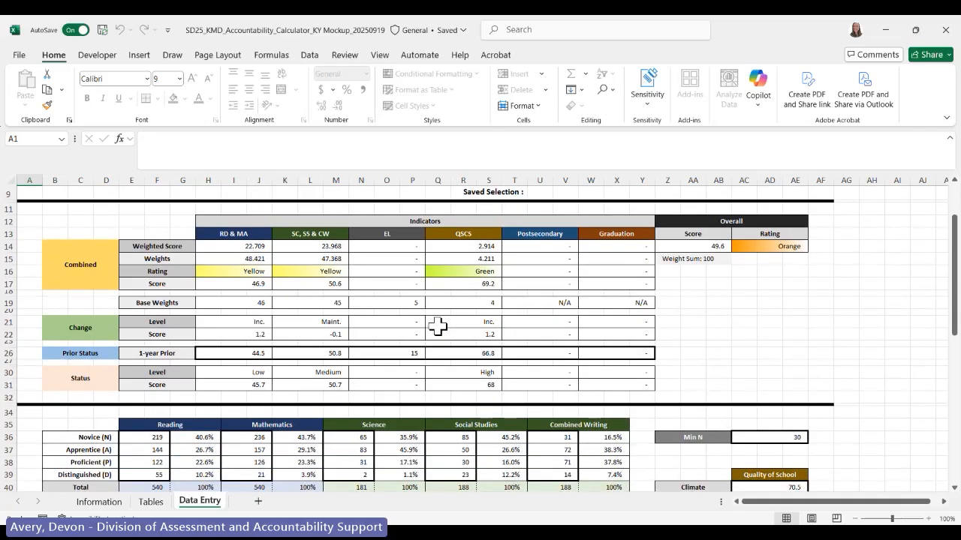
pyautogui.click(237, 353)
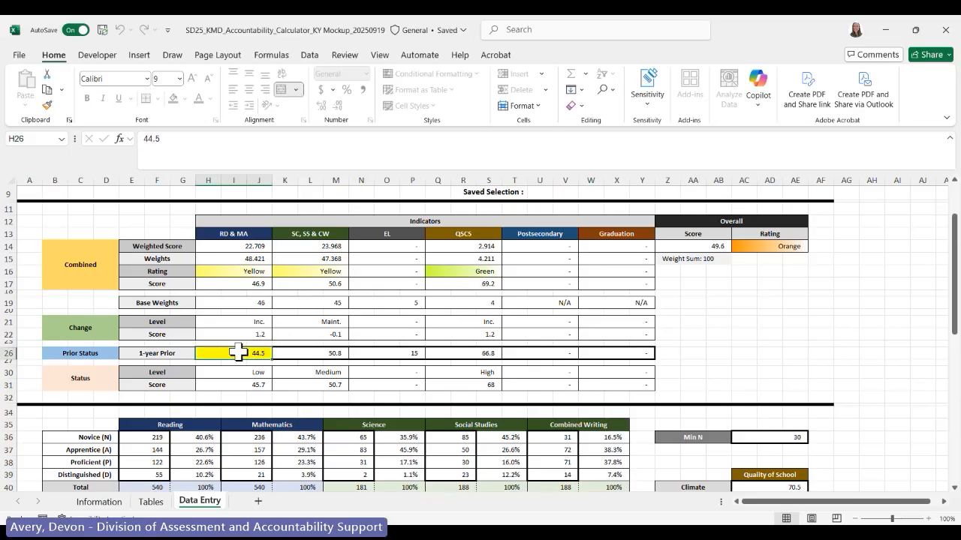
pyautogui.press('BackSpace')
pyautogui.press('BackSpace')
pyautogui.press('BackSpace')
pyautogui.press('BackSpace')
pyautogui.write('50.0')
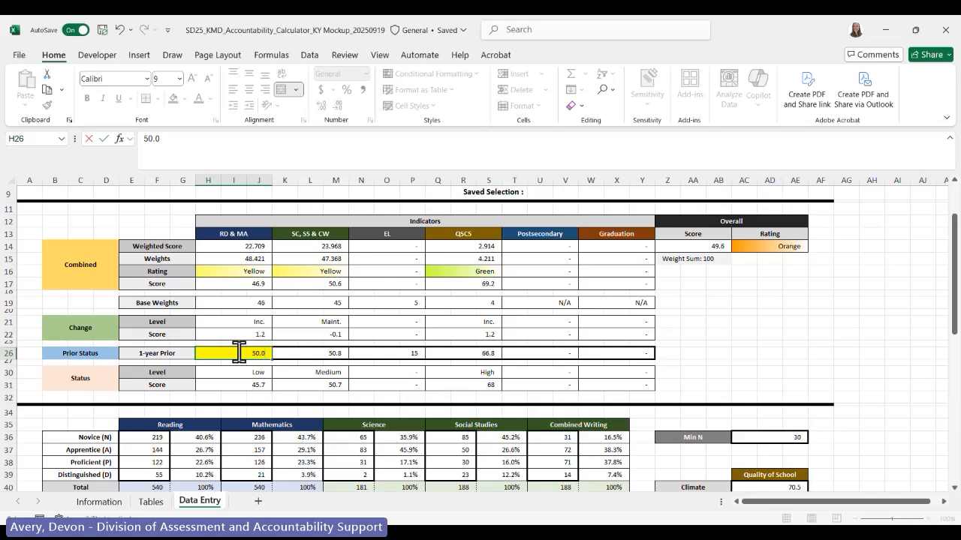
pyautogui.press('Return')
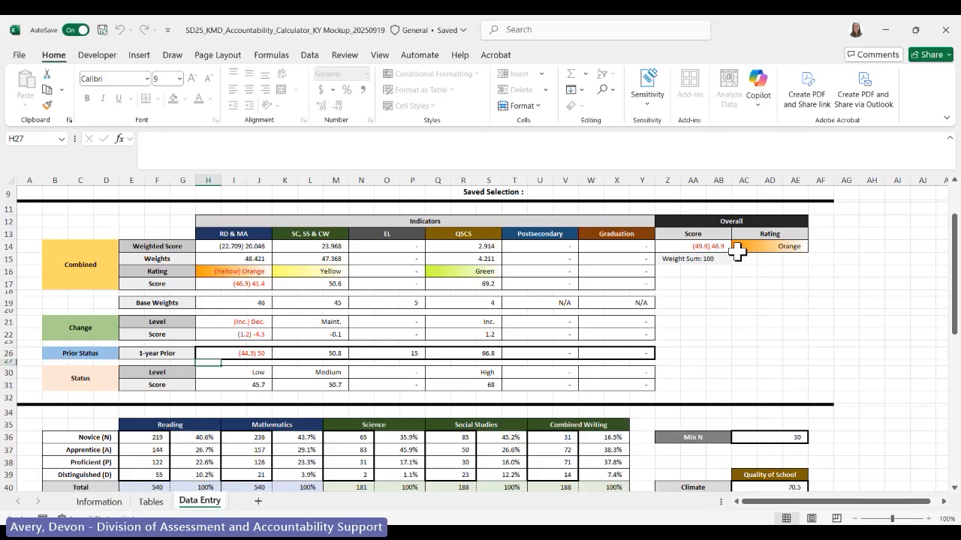
# Step: In the upper EL-Regular table's 1.5 to 1.9 row, enter 1 under both the 1.5 to 1.9 and 2.5 to 2.9 columns
pyautogui.scroll(-8, 553, 240)
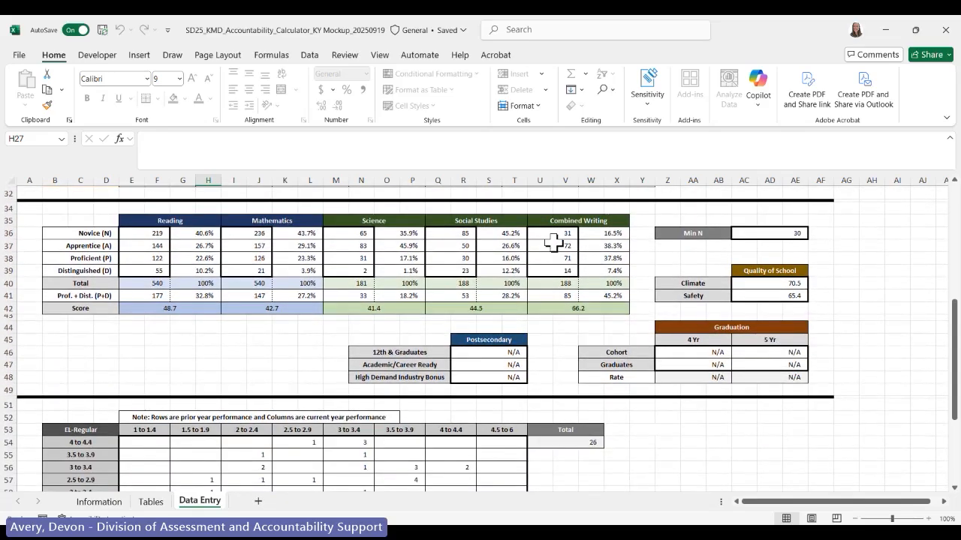
pyautogui.scroll(-2, 553, 240)
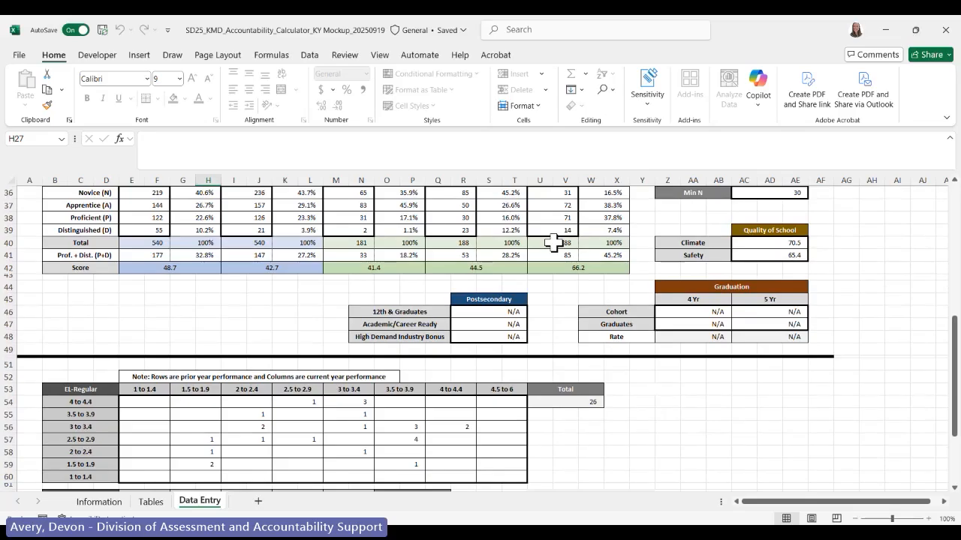
pyautogui.scroll(-2, 553, 240)
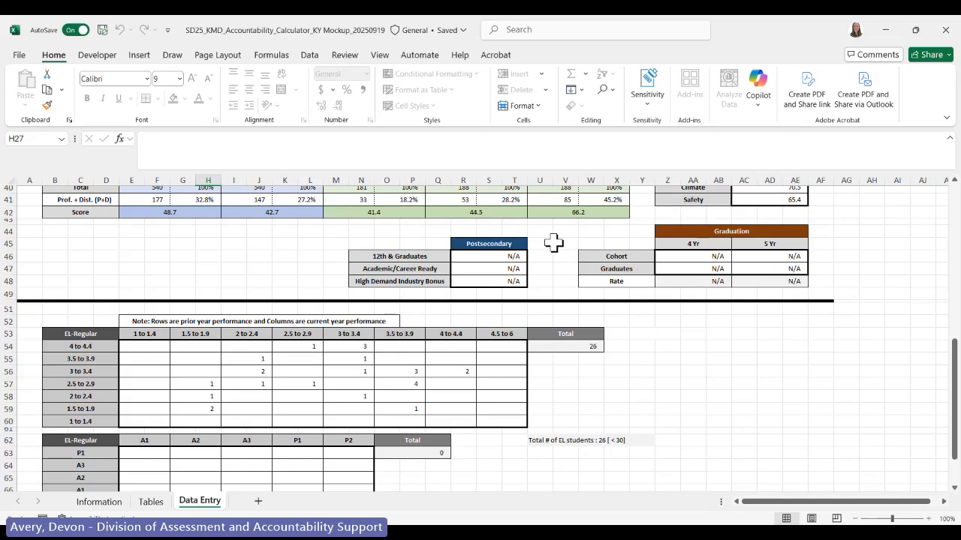
pyautogui.click(193, 409)
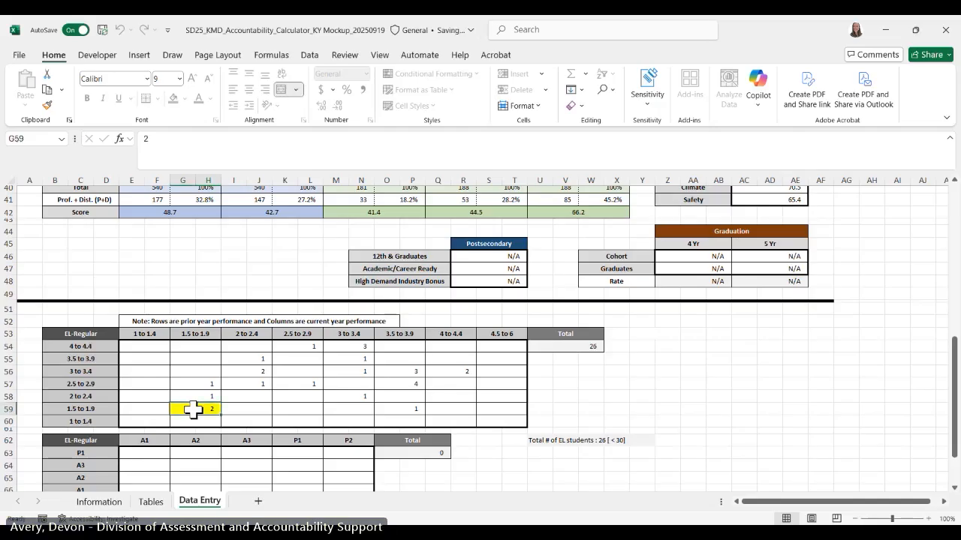
pyautogui.write('1')
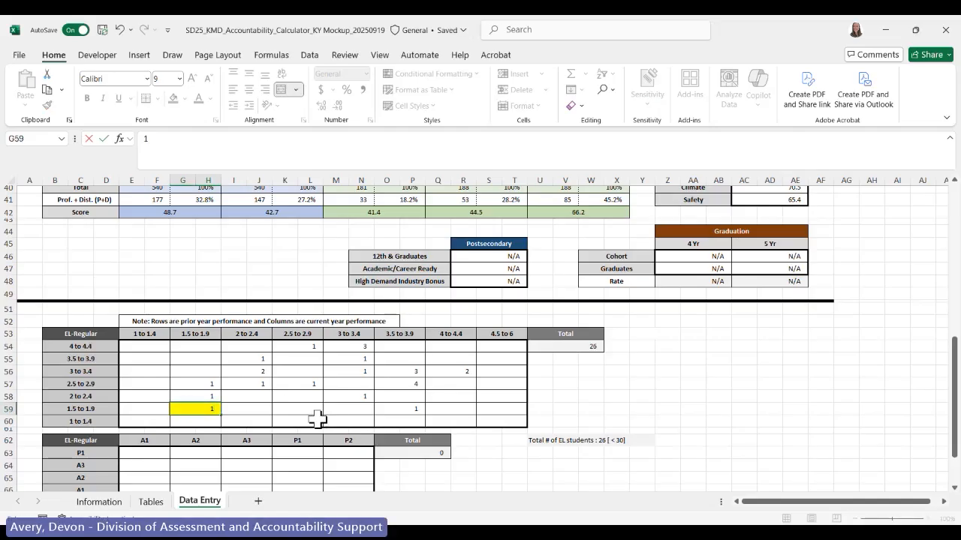
pyautogui.click(301, 409)
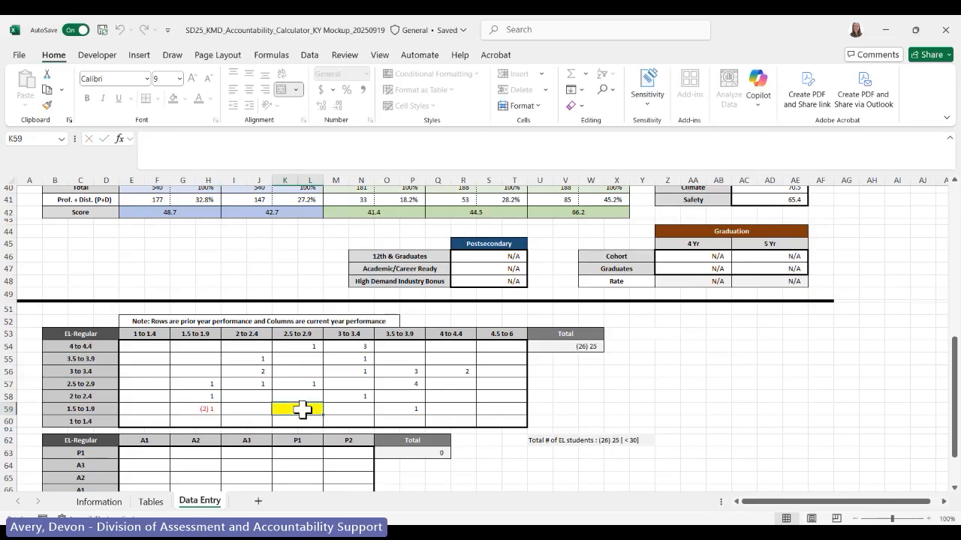
pyautogui.write('1')
pyautogui.press('Return')
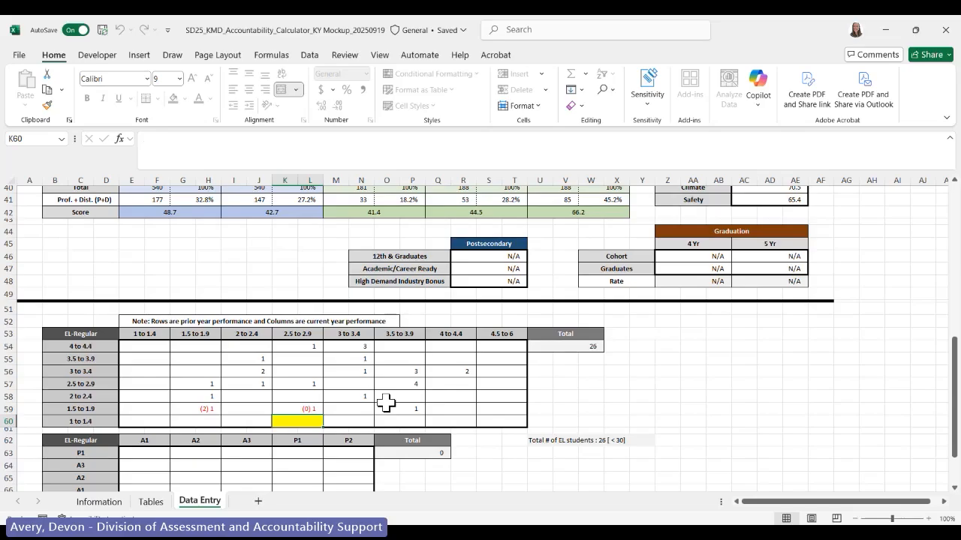
pyautogui.scroll(9, 385, 403)
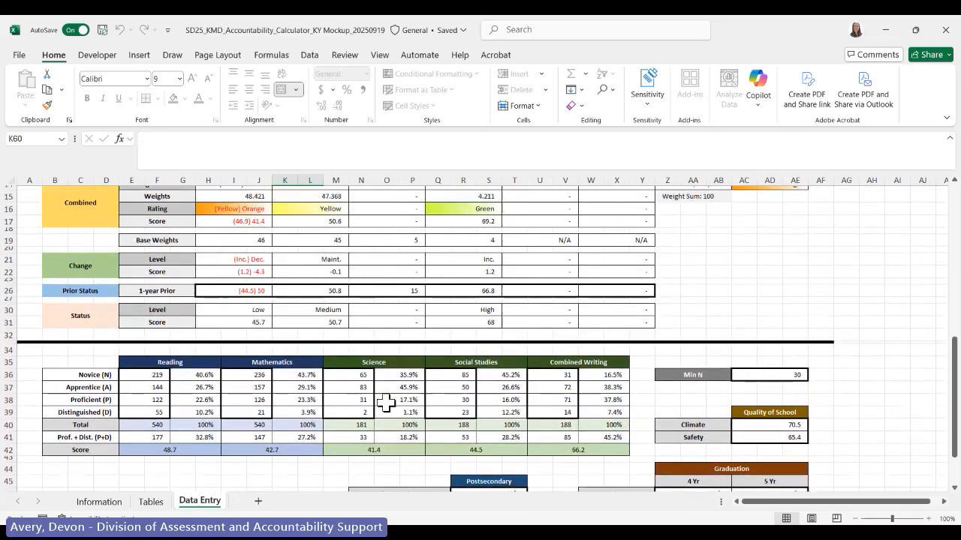
# Step: In the Quality of School table, set the Climate score to 75 and the Safety score to 67, and check the overall rating
pyautogui.scroll(2, 385, 403)
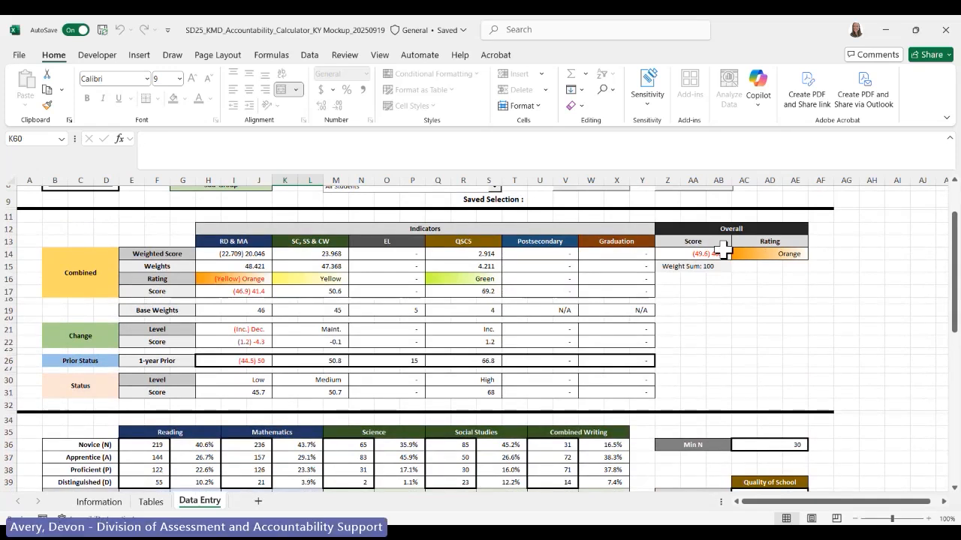
pyautogui.scroll(-3, 731, 313)
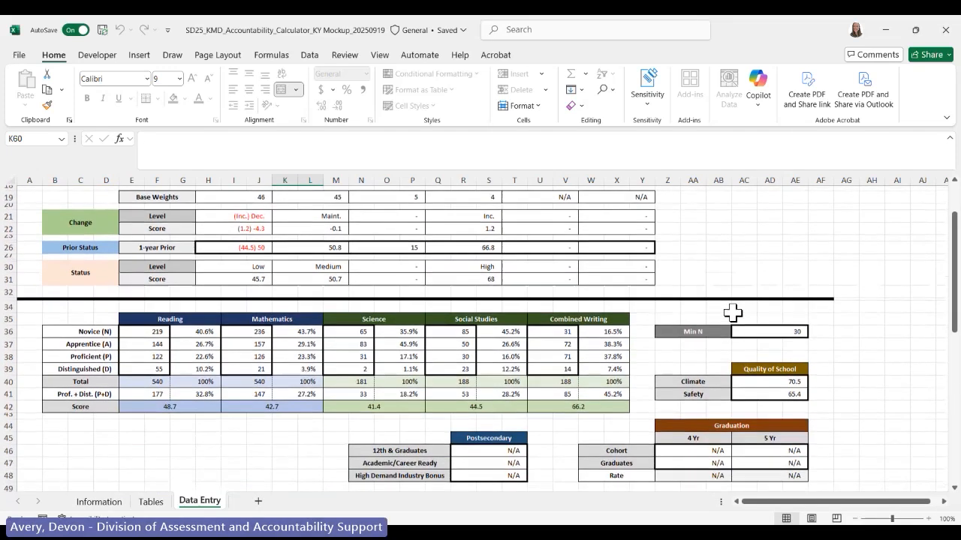
pyautogui.scroll(-1, 732, 314)
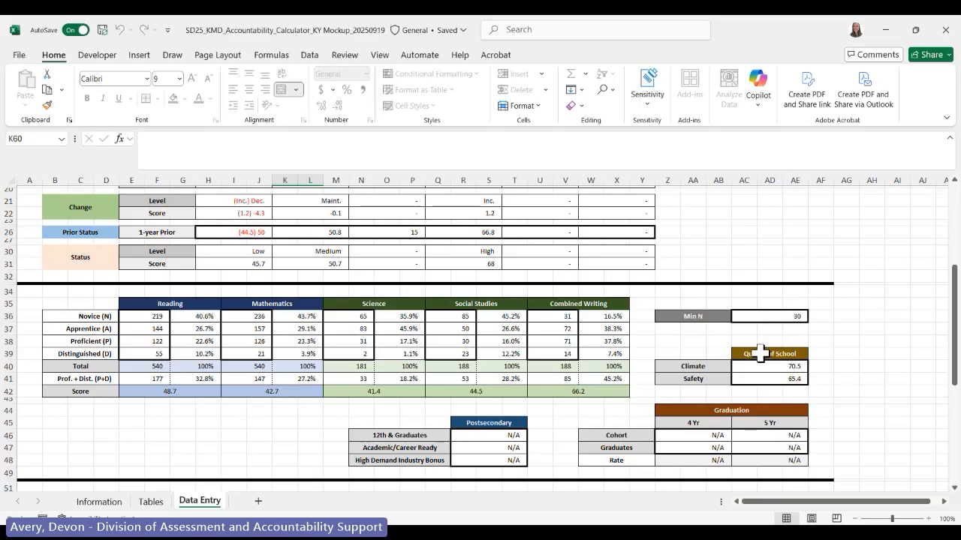
pyautogui.scroll(-1, 760, 353)
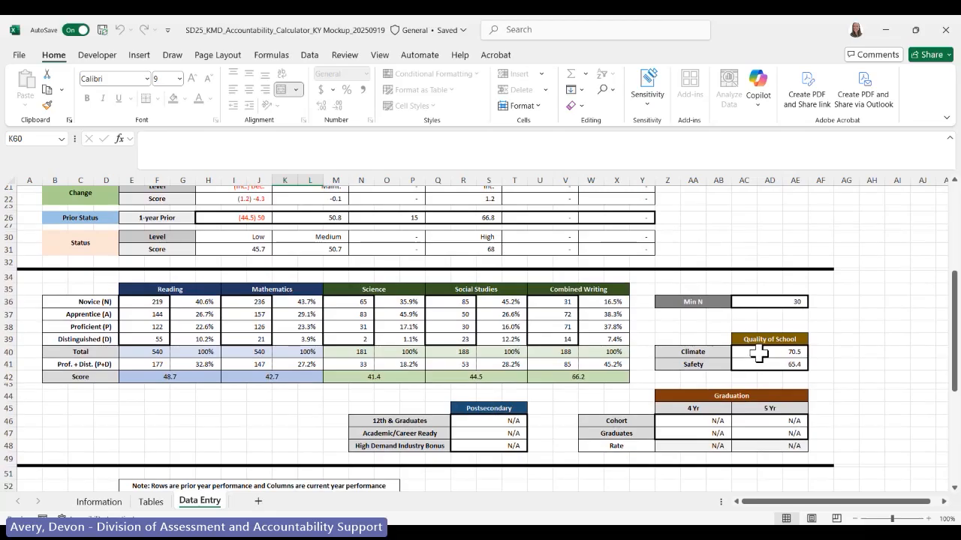
pyautogui.click(759, 353)
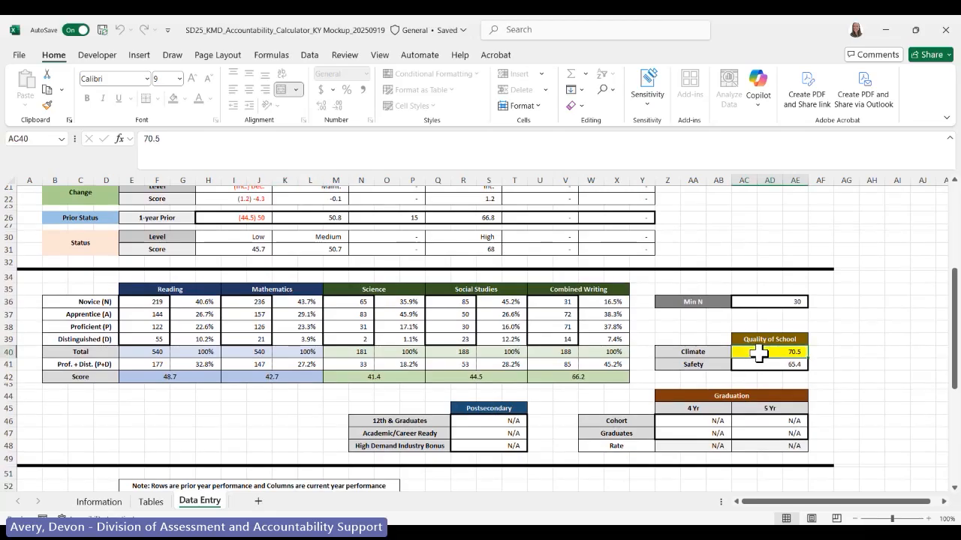
pyautogui.write('75')
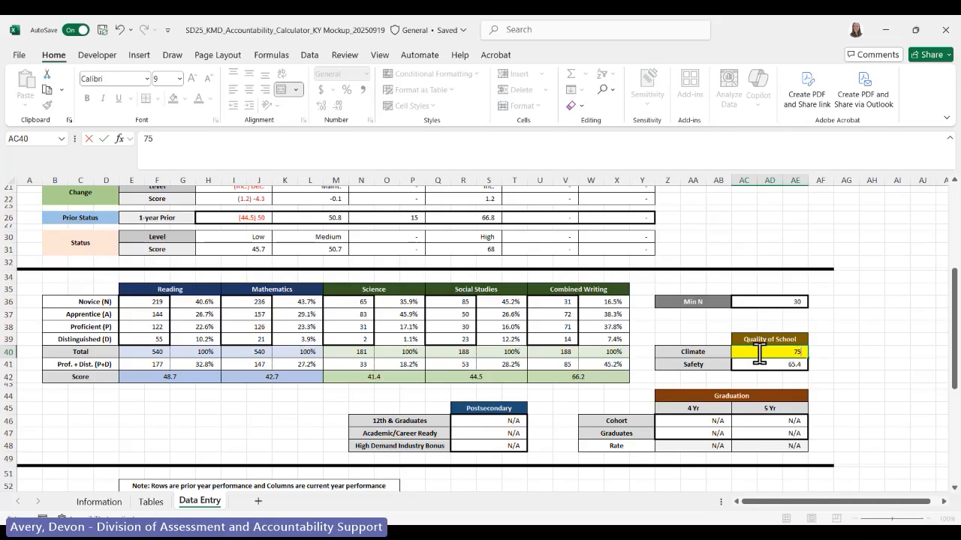
pyautogui.press('Return')
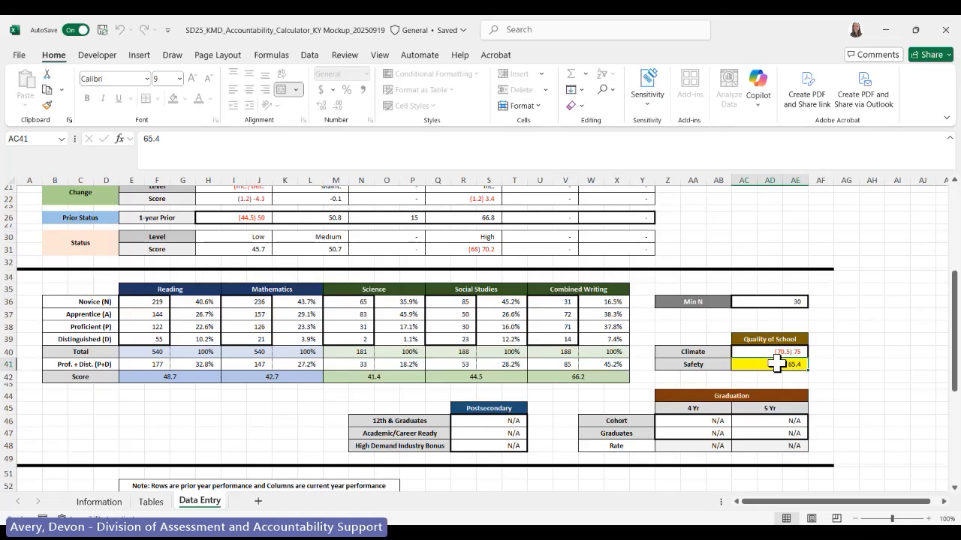
pyautogui.write('67')
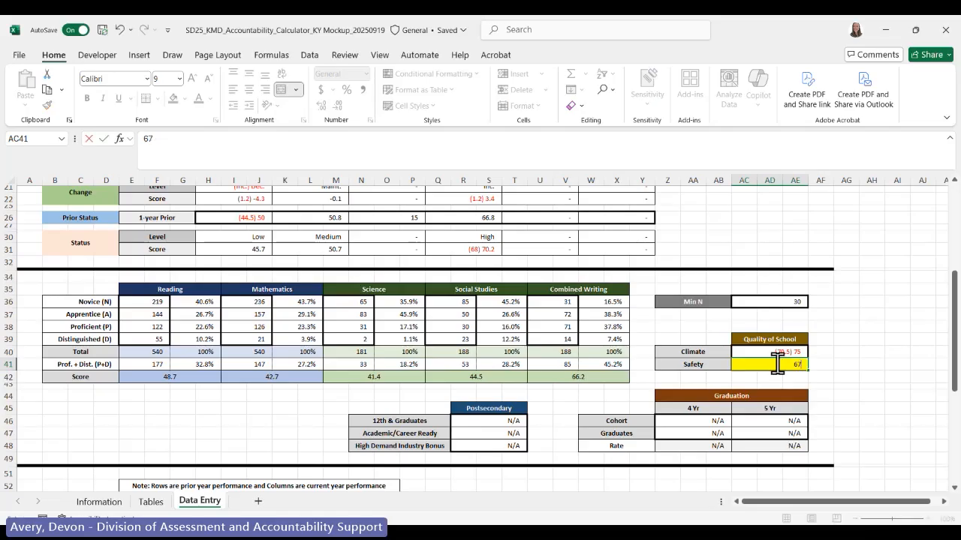
pyautogui.press('Return')
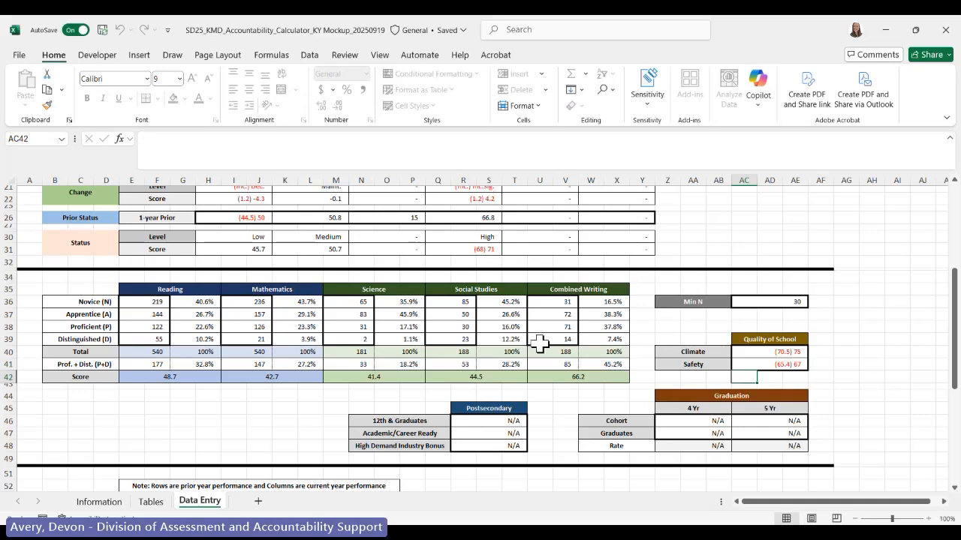
pyautogui.scroll(3, 540, 343)
pyautogui.scroll(1, 540, 343)
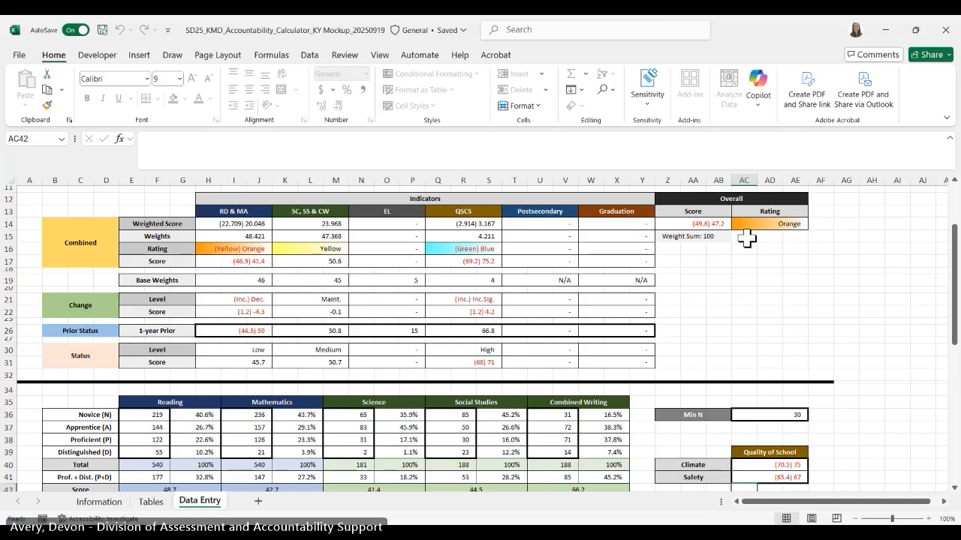
# Step: Set the Social Studies Novice (N) count to 70 and check the effect on the indicator and overall ratings
pyautogui.scroll(-3, 624, 281)
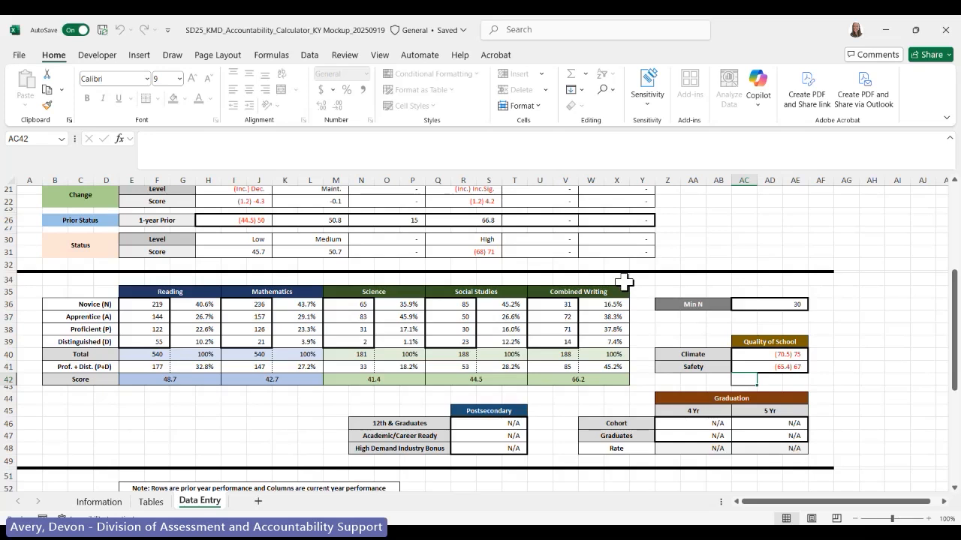
pyautogui.click(439, 307)
pyautogui.write('70')
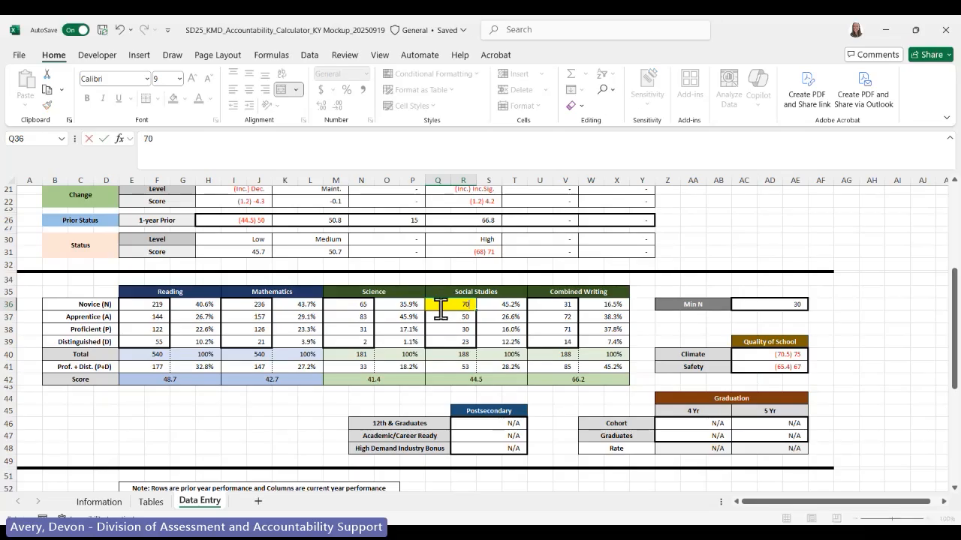
pyautogui.press('Return')
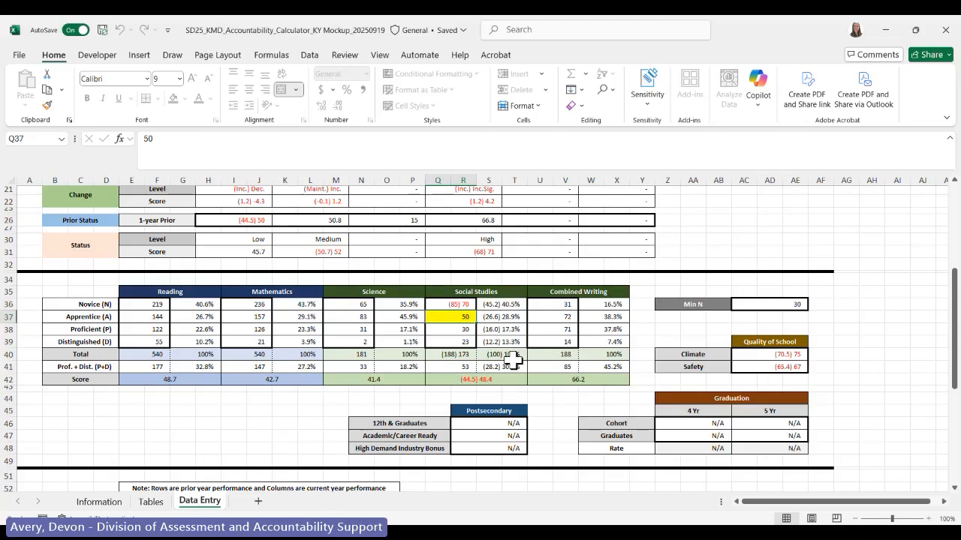
pyautogui.scroll(1, 512, 360)
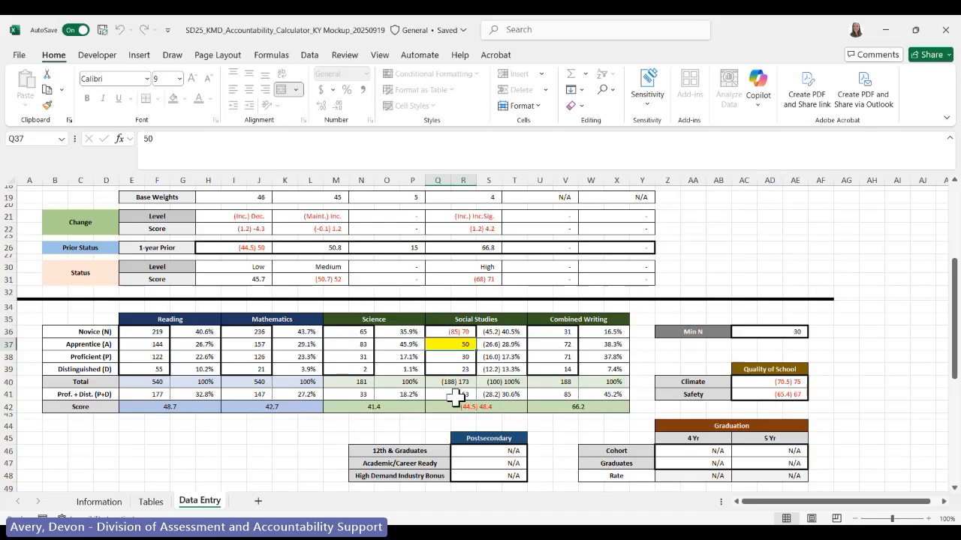
pyautogui.scroll(3, 436, 376)
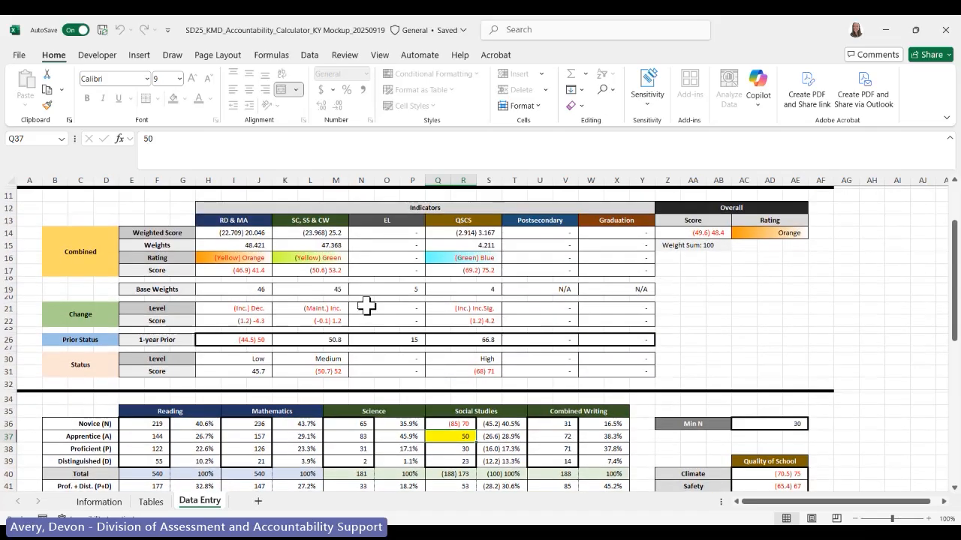